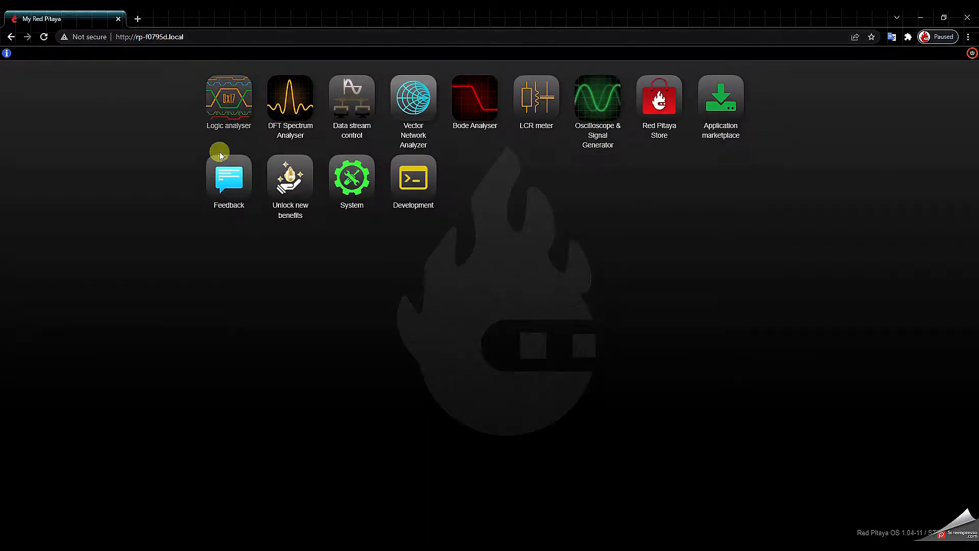
# - Review System Info, then start automatic DC calibration from the System tools
pyautogui.click(10, 56)
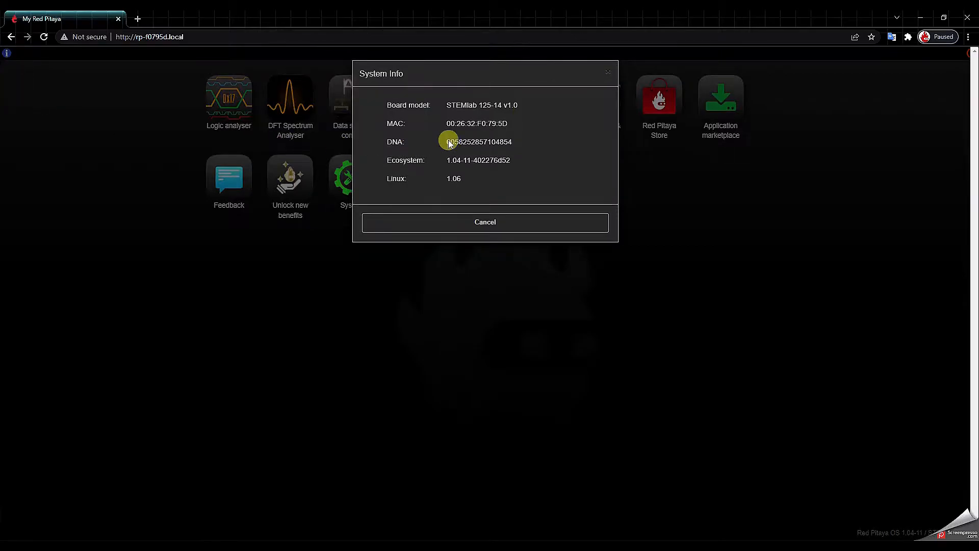
pyautogui.click(484, 224)
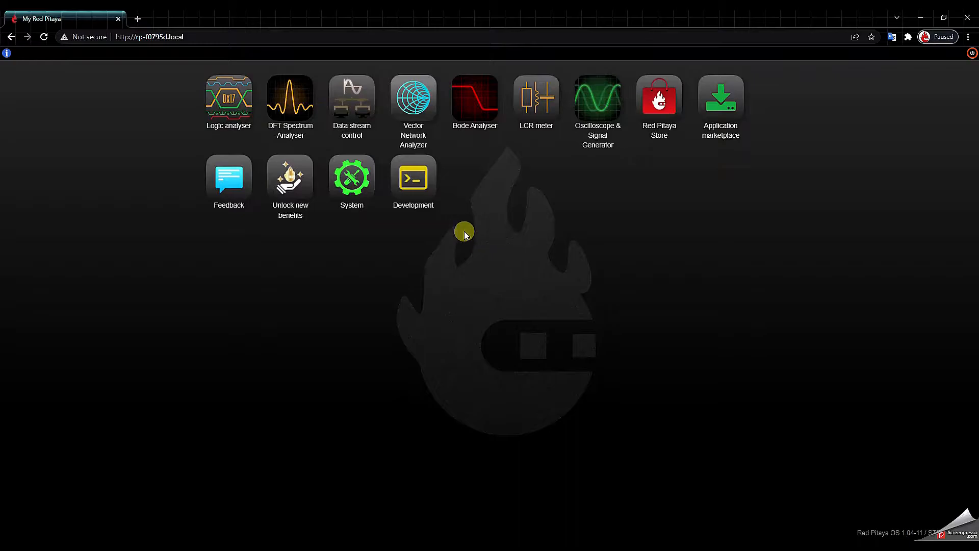
pyautogui.click(352, 193)
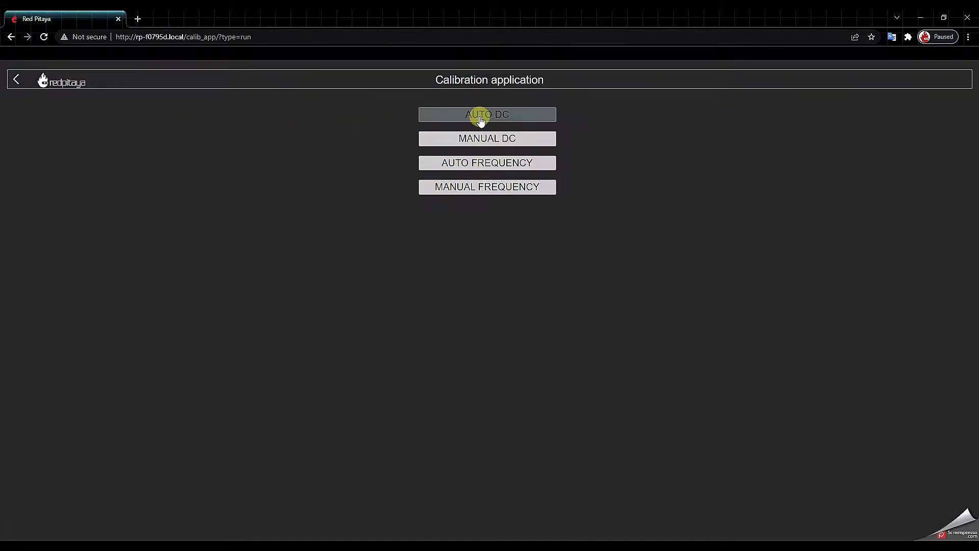
pyautogui.click(480, 116)
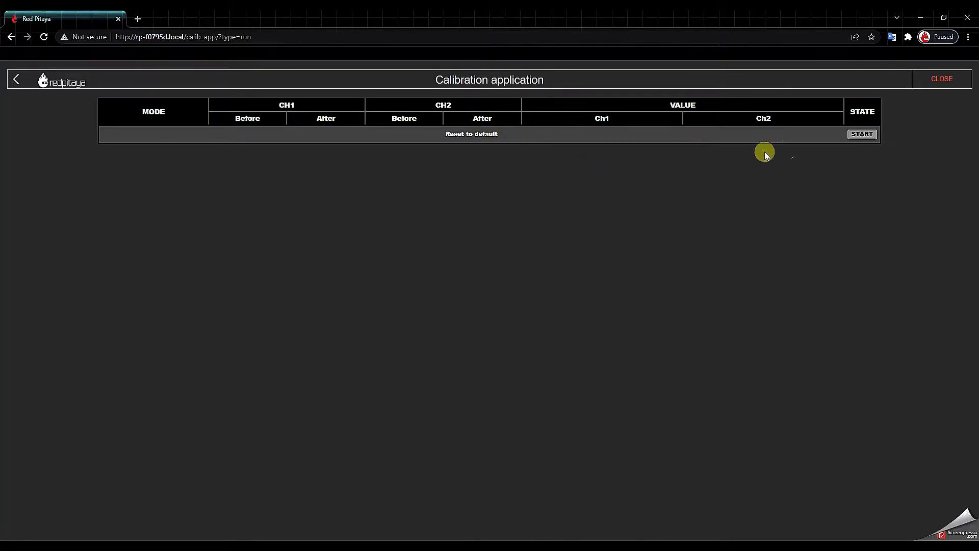
# - Run ADC offset (1:20) calibration with IN1 and IN2 grounded in HV mode
pyautogui.click(864, 147)
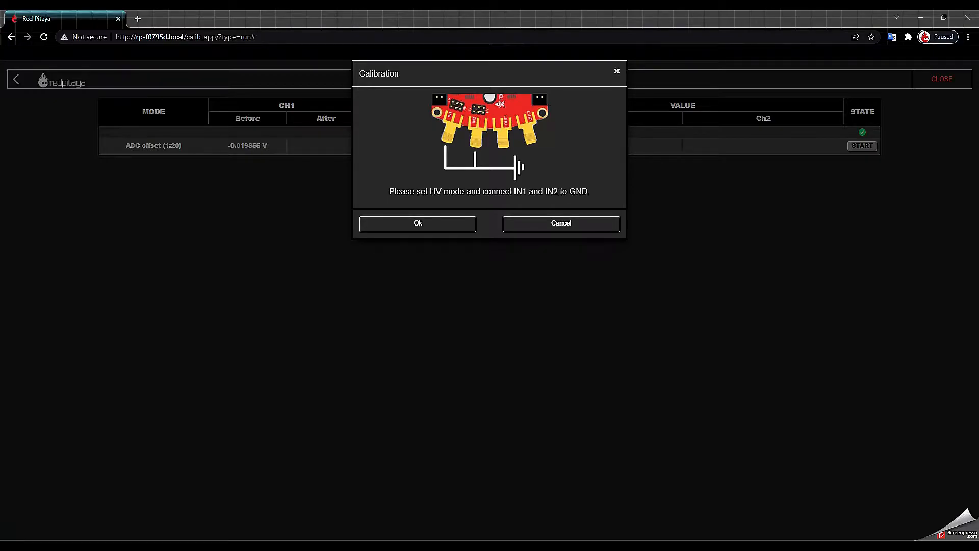
pyautogui.click(434, 220)
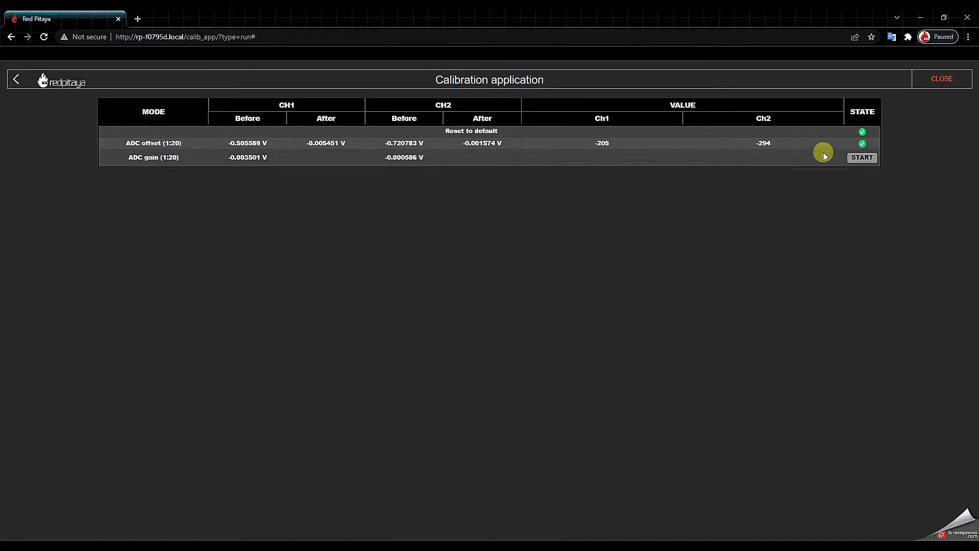
# - Calibrate ADC gain (1:20) against a 5.0010 V reference voltage
pyautogui.click(865, 158)
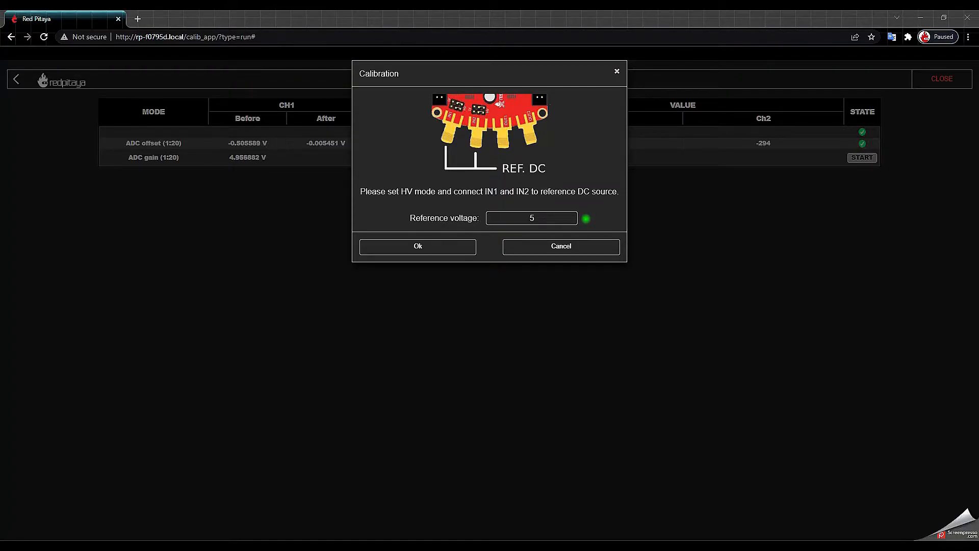
pyautogui.click(546, 221)
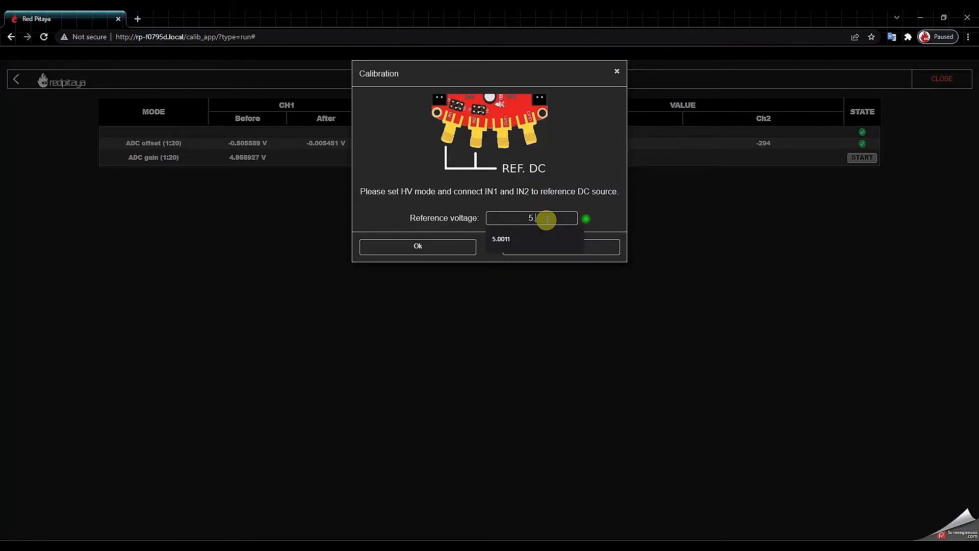
pyautogui.write('0010')
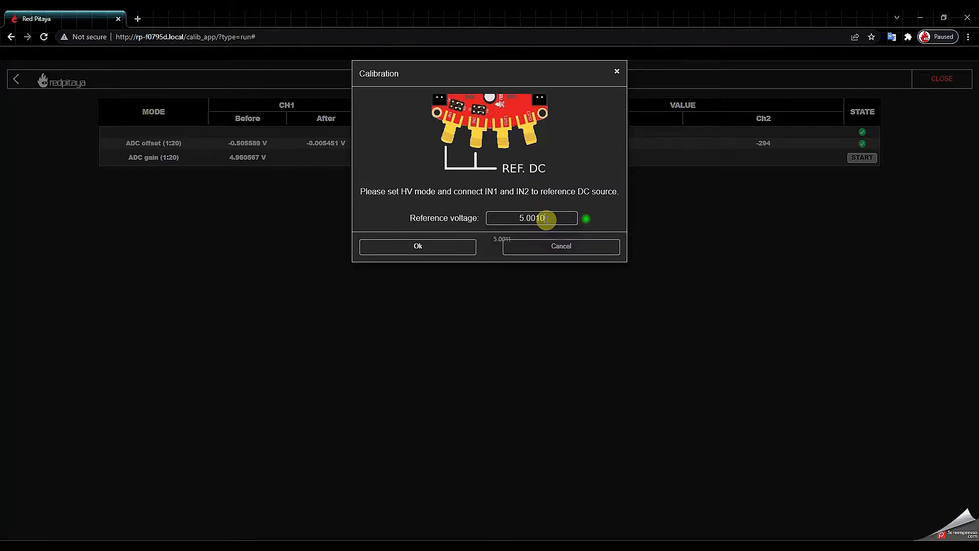
pyautogui.click(452, 246)
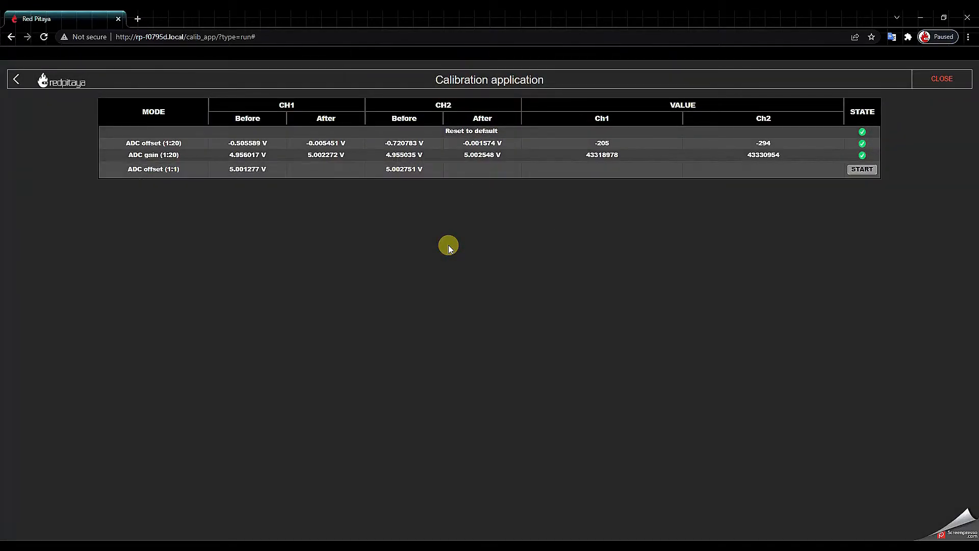
# - Run ADC offset (1:1) calibration with inputs grounded in LV mode
pyautogui.click(863, 169)
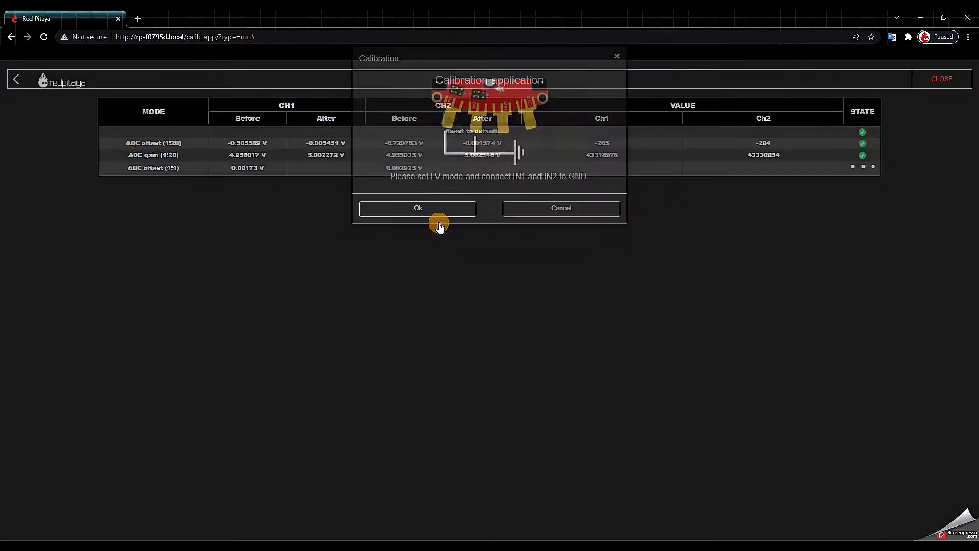
pyautogui.click(440, 224)
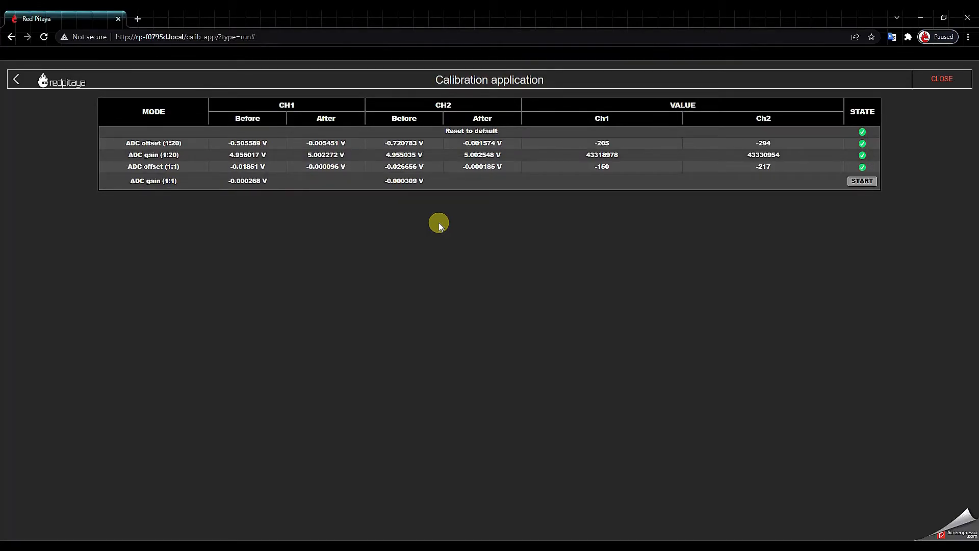
# - Calibrate ADC gain (1:1) against the 0.5004 V reference voltage
pyautogui.click(854, 183)
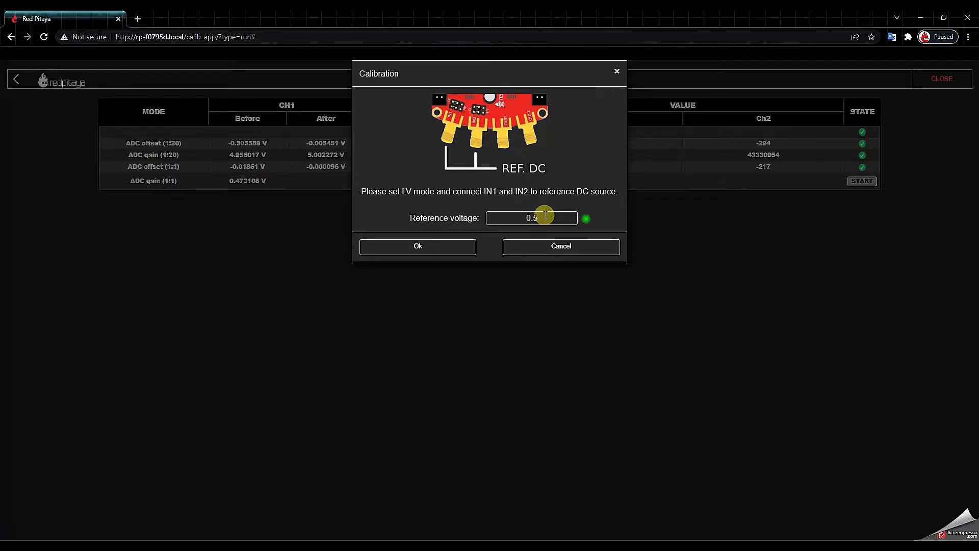
pyautogui.click(401, 245)
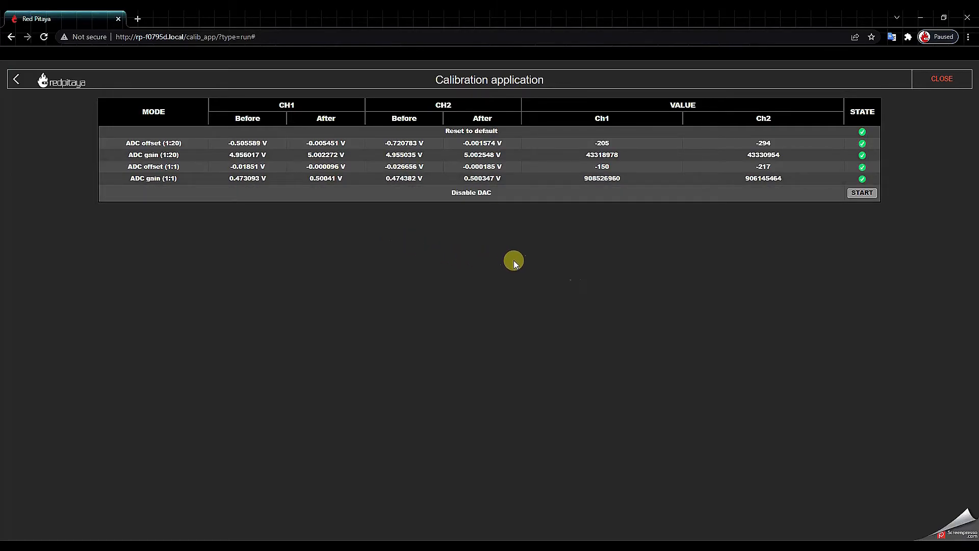
# - Disable the DAC and calibrate DAC offset with outputs looped to inputs
pyautogui.click(865, 193)
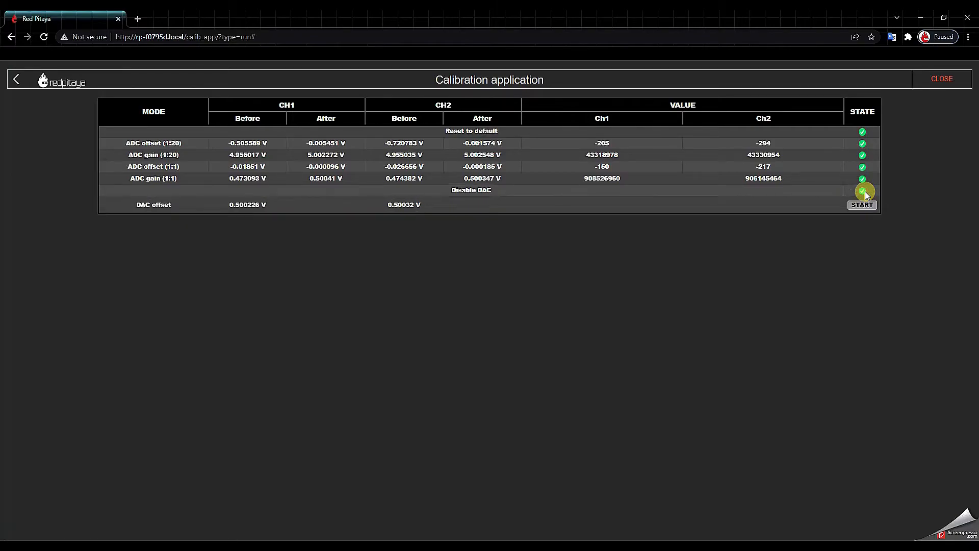
pyautogui.click(865, 204)
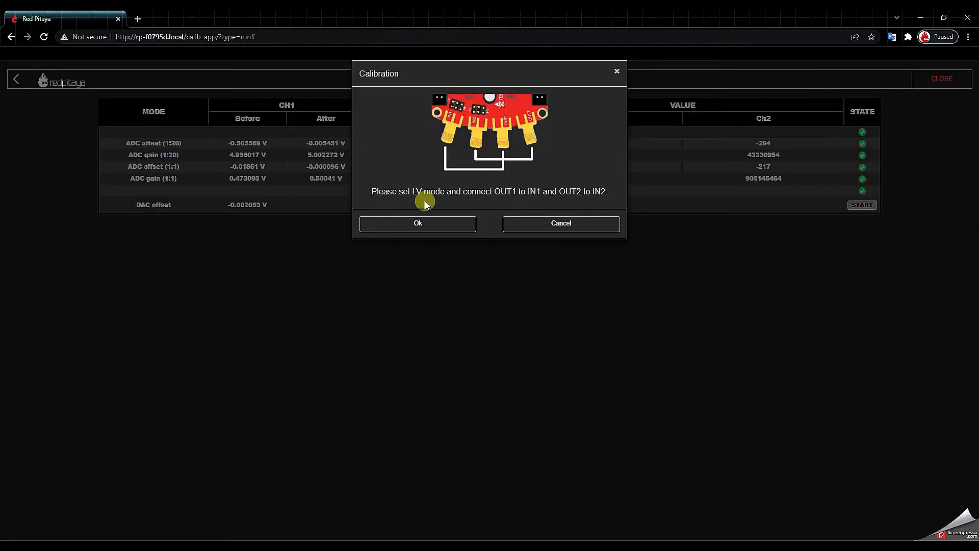
pyautogui.click(430, 226)
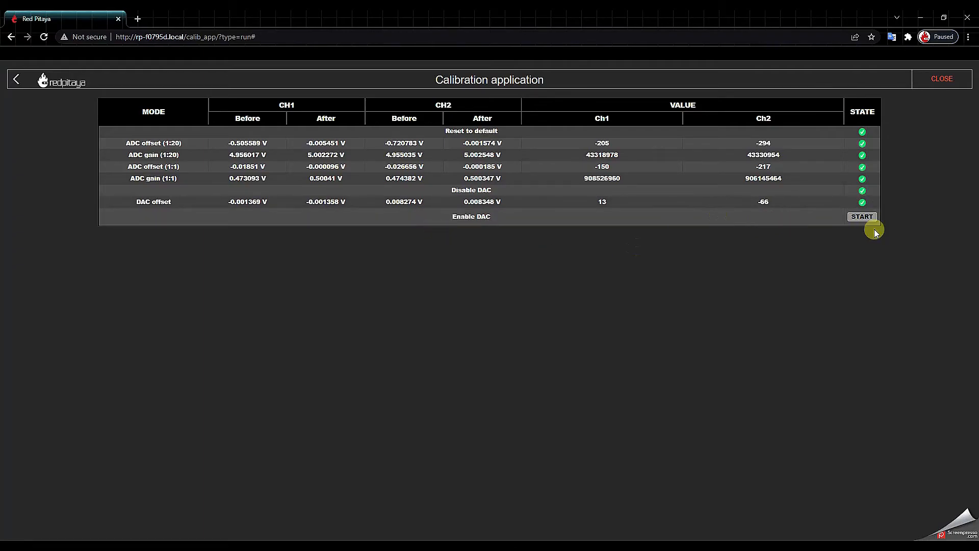
# - Re-enable the DAC and calibrate DAC gain with outputs looped to inputs
pyautogui.click(863, 217)
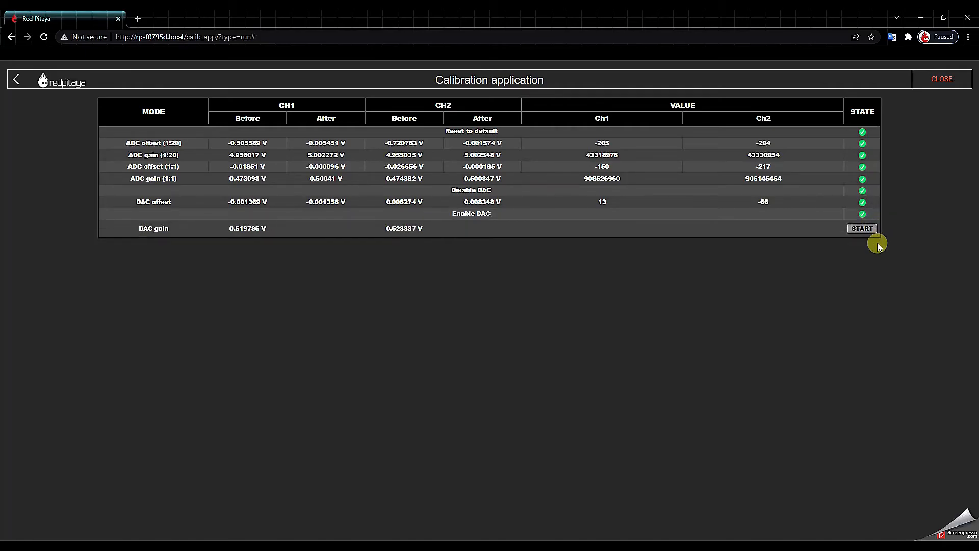
pyautogui.click(863, 229)
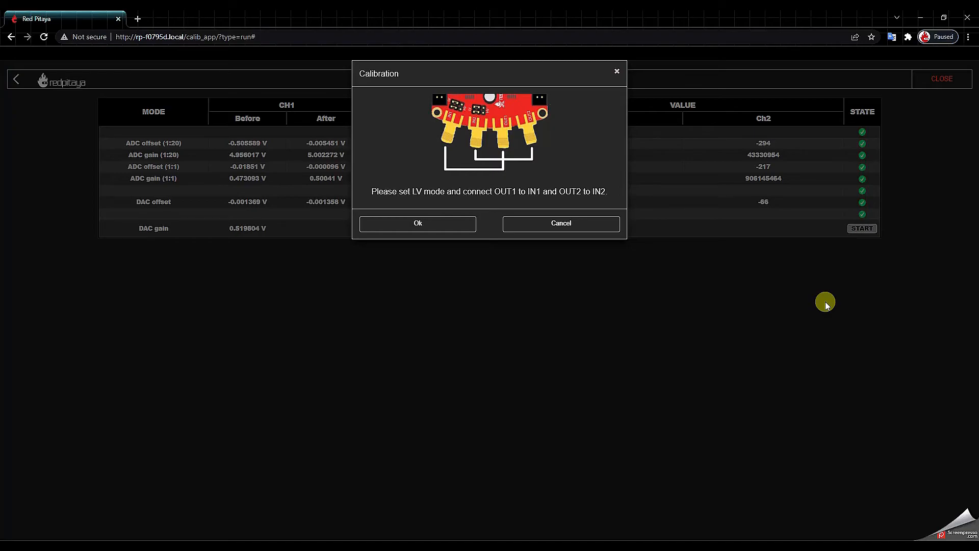
pyautogui.click(445, 226)
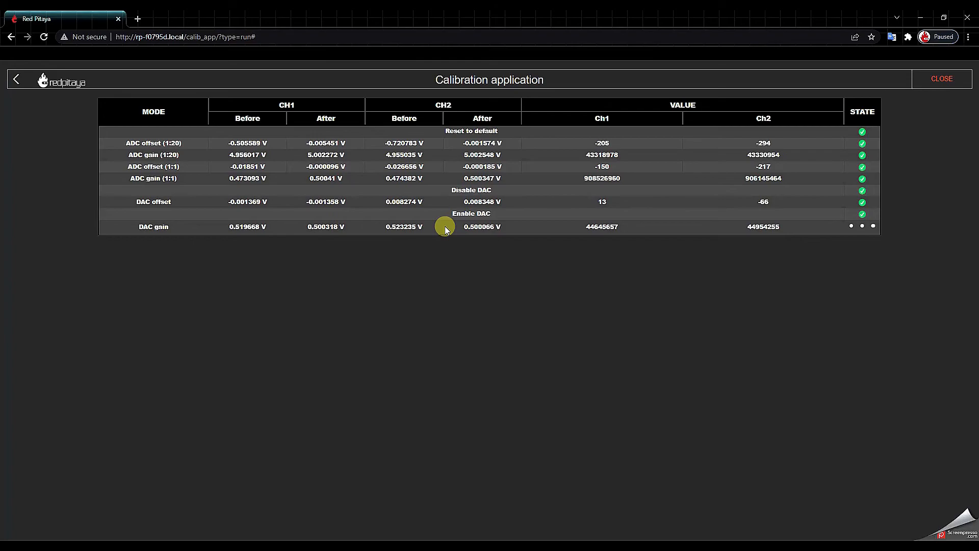